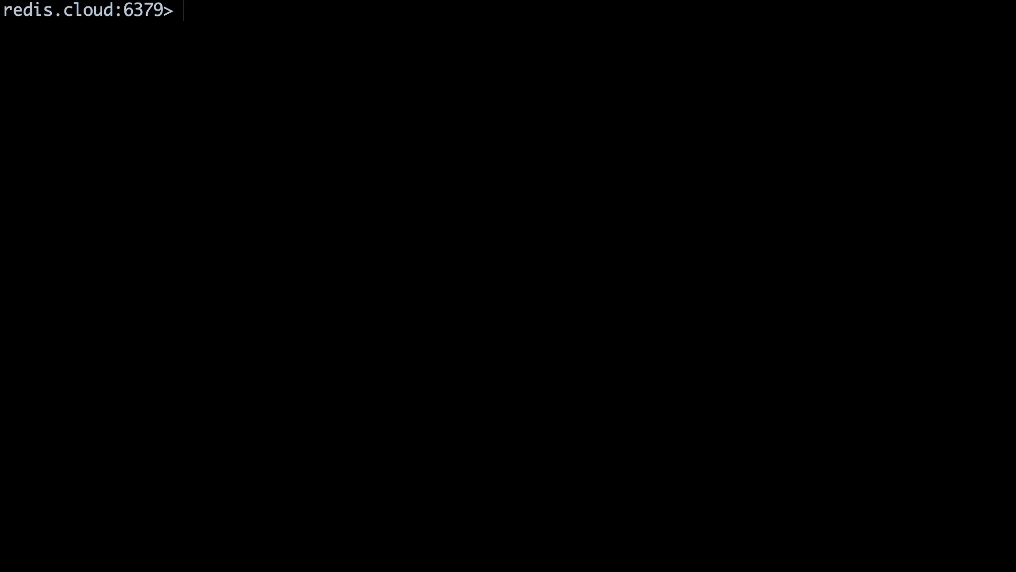
type("vend")
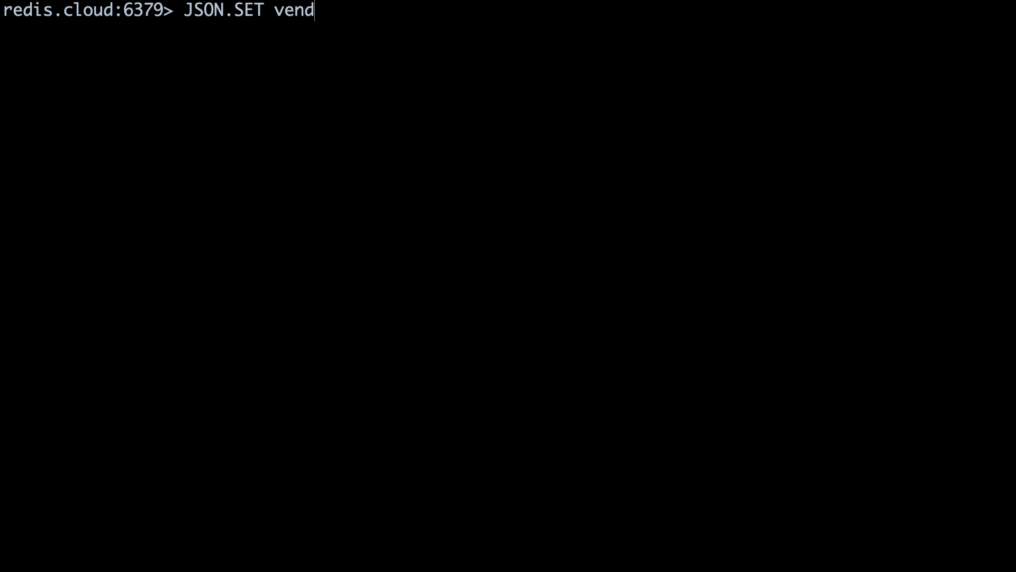
type("or:96 .location")
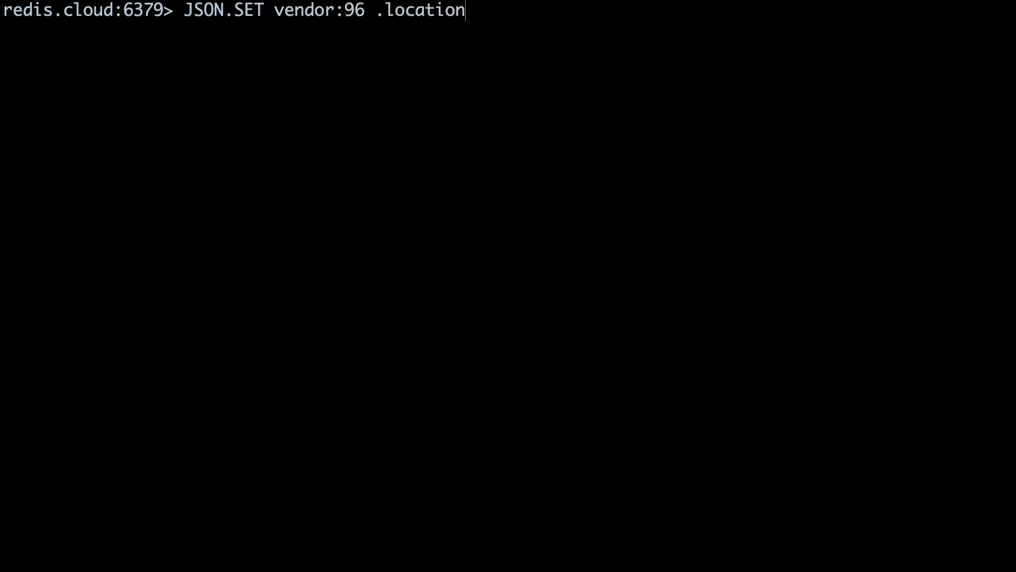
type("'   {     \"address\": \"1434 1st Ave, Oakland, CA 94606\",     \"coordinates\":       [         37.7989708,         -122.2565053       ]   } '")
Step: Store the Oakland address 1434 1st Ave, CA 94606 with coordinates as vendor:96's .location
key("Return")
type("s \"\\\"1452 1st Ave, Oakland, CA 94606\\\"\"")
Step: Overwrite vendor:96 .location.address with "1452 1st Ave, Oakland, CA 94606"
key("Return")
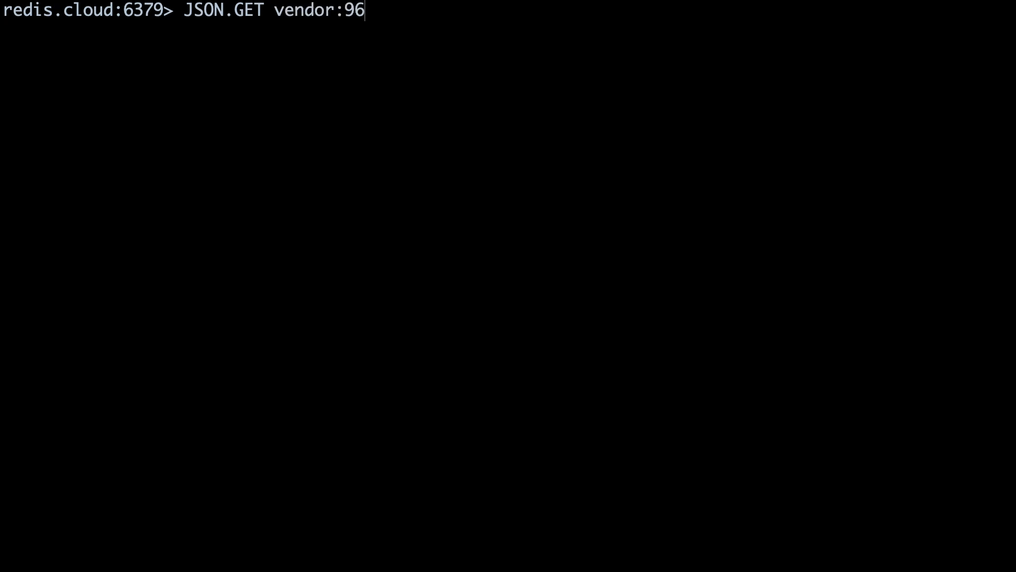
Step: Fetch the full vendor:96 document with JSON.GET, showing the menu and 1452 1st Ave address
key("Return")
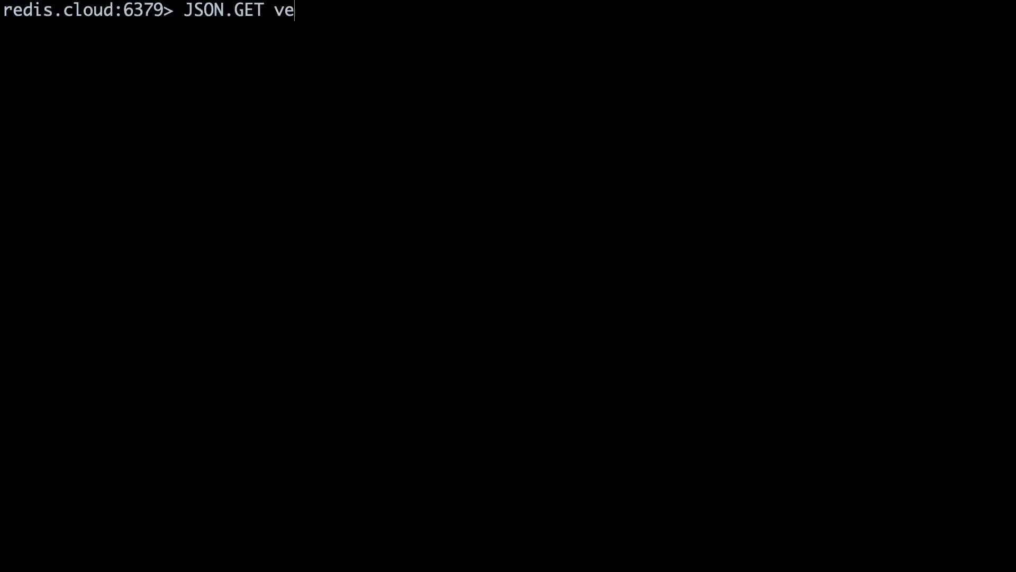
type(".menu")
type("vendor:96 ")
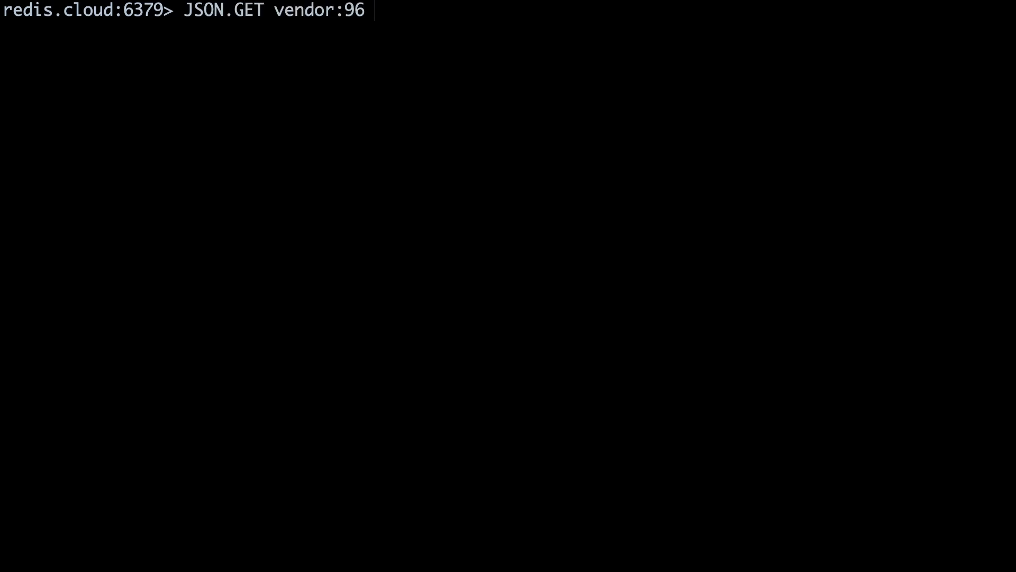
type(".menu[0].price")
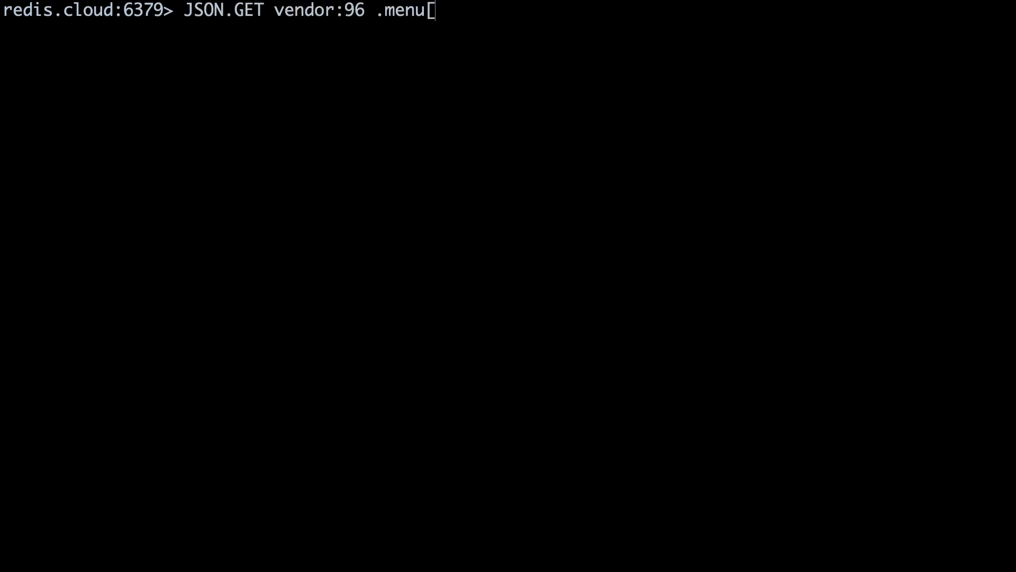